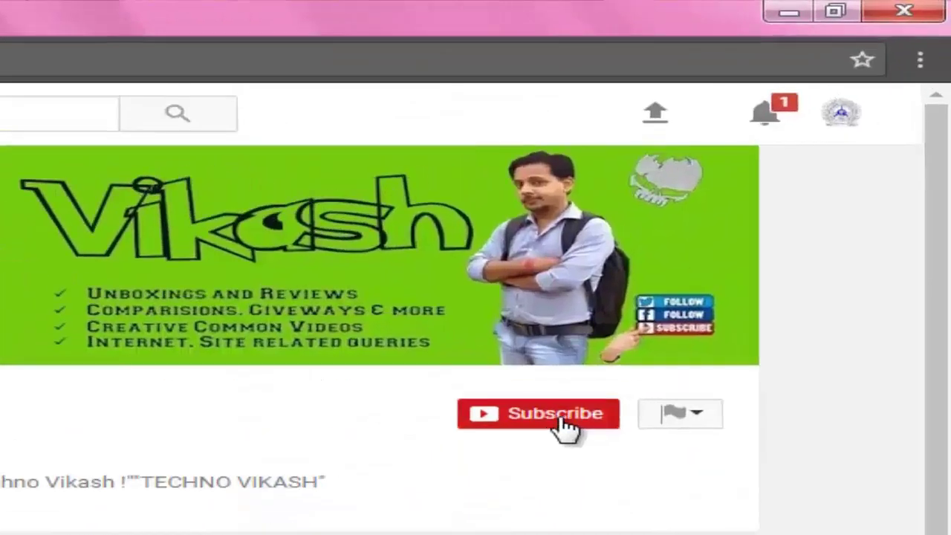
- Subscribe to the T3chno Vikash channel and turn on all notifications for it
click(743, 195)
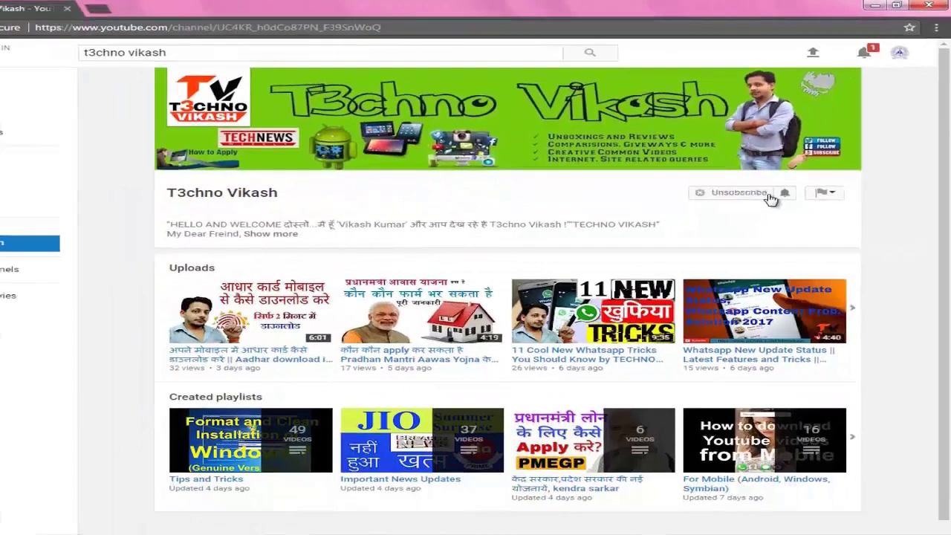
click(702, 288)
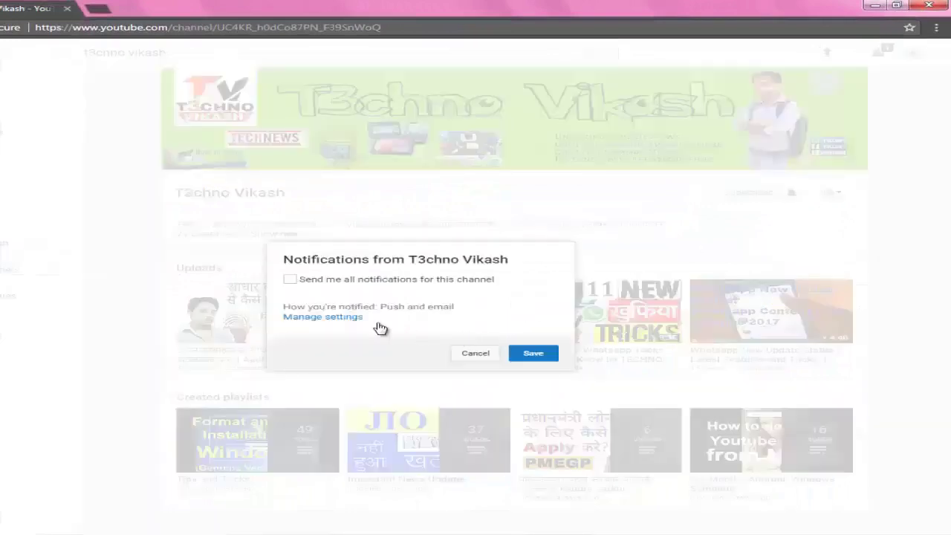
click(291, 279)
click(529, 352)
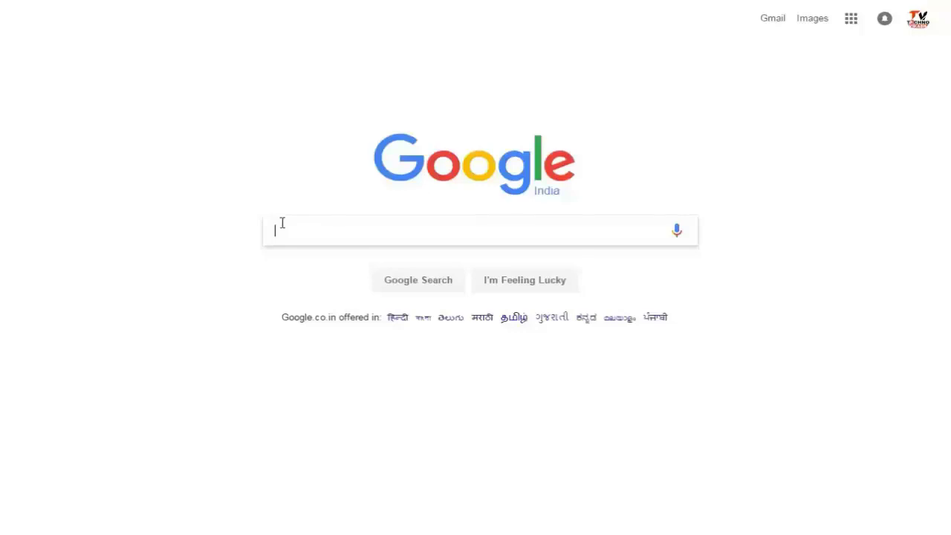
- Search Google for "election commission of india" and open the official eci.nic.in website
click(298, 234)
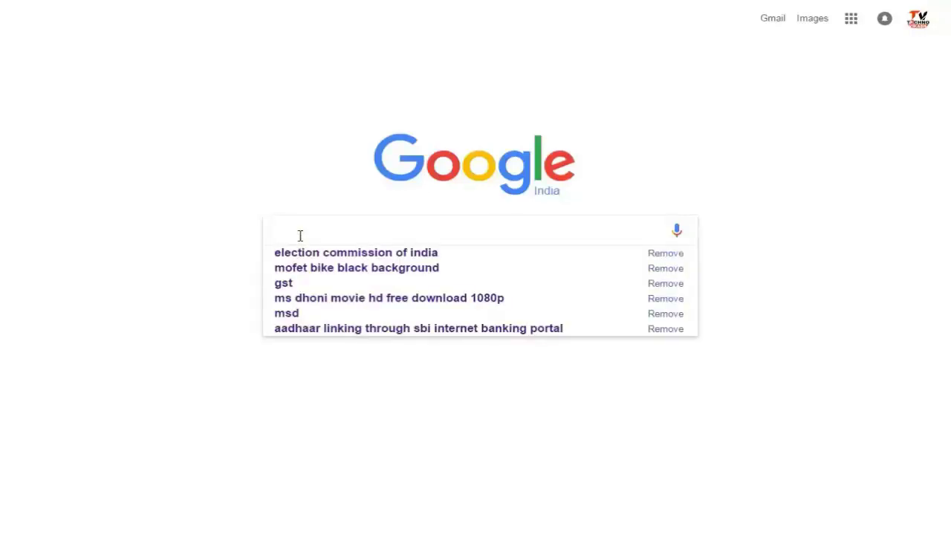
text(ec)
key(BackSpace)
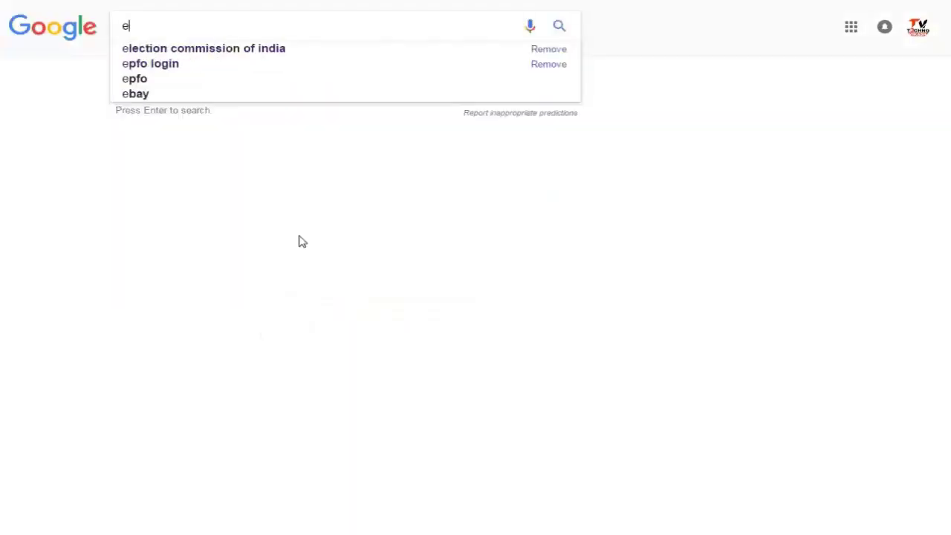
text(lectio)
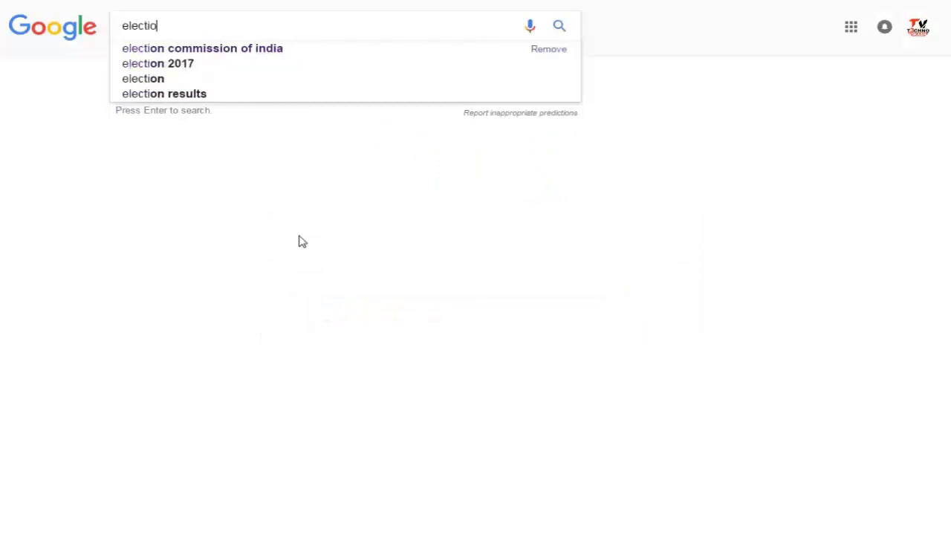
click(284, 50)
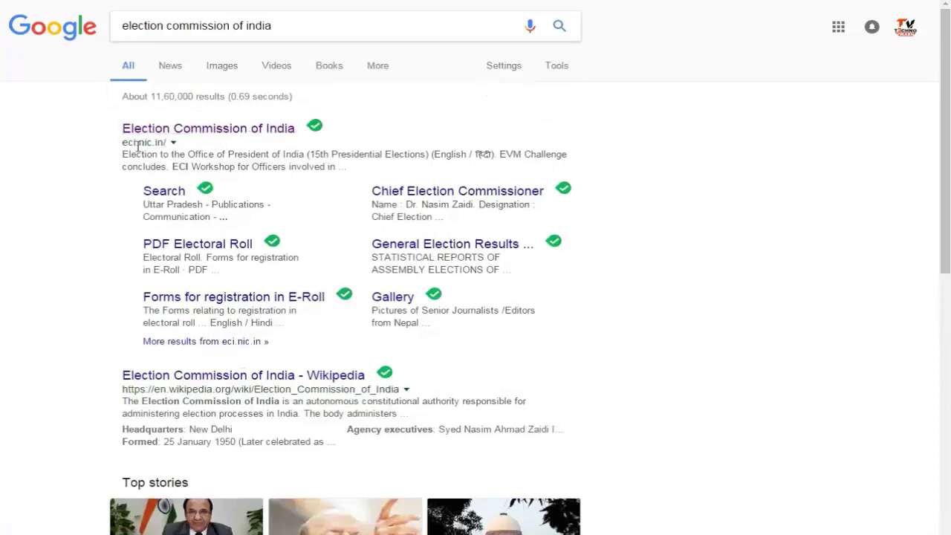
click(187, 129)
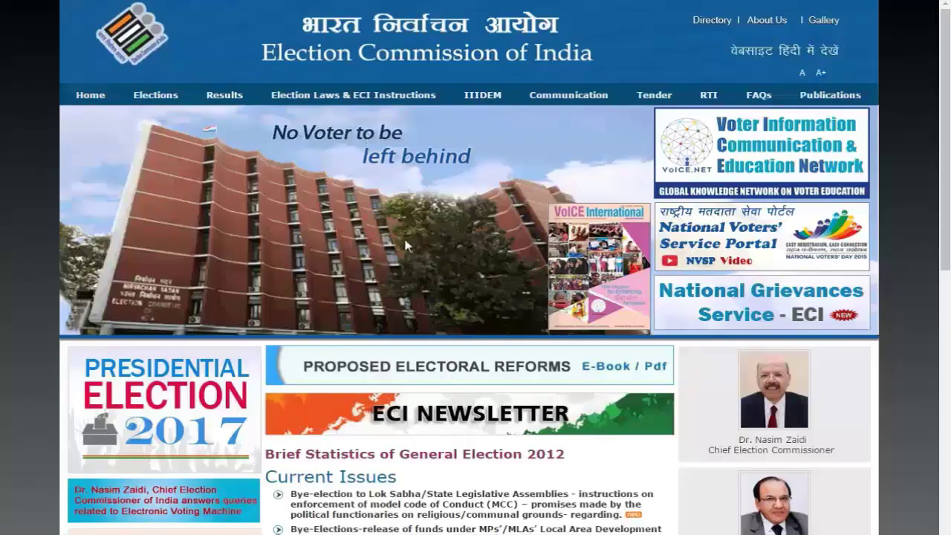
- Go to the National Voters' Service Portal and open Form 6, the online application for new voter registration
mouse_move(670, 231)
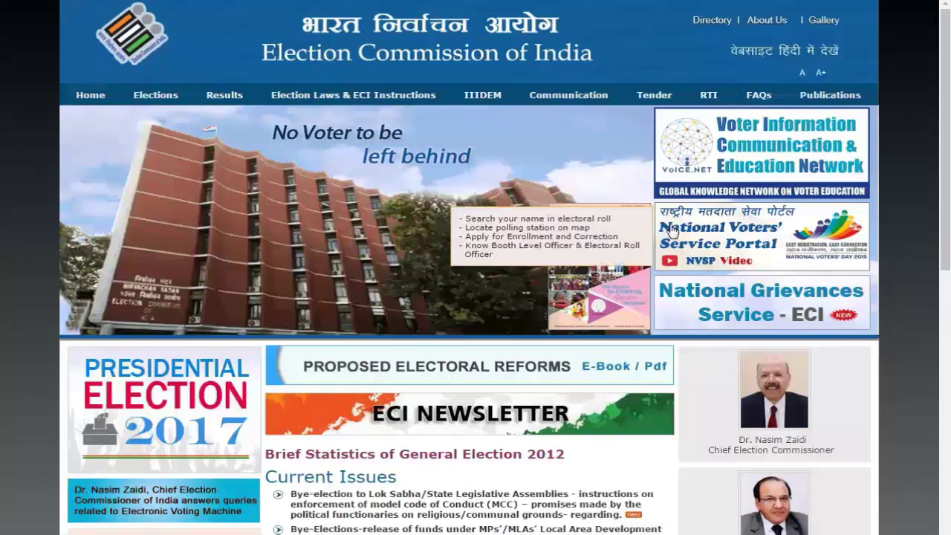
click(754, 243)
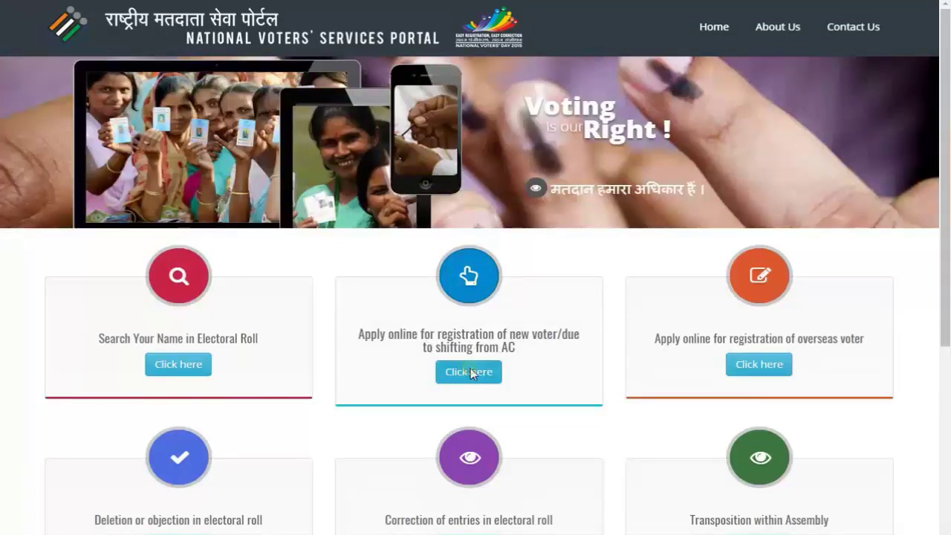
click(471, 371)
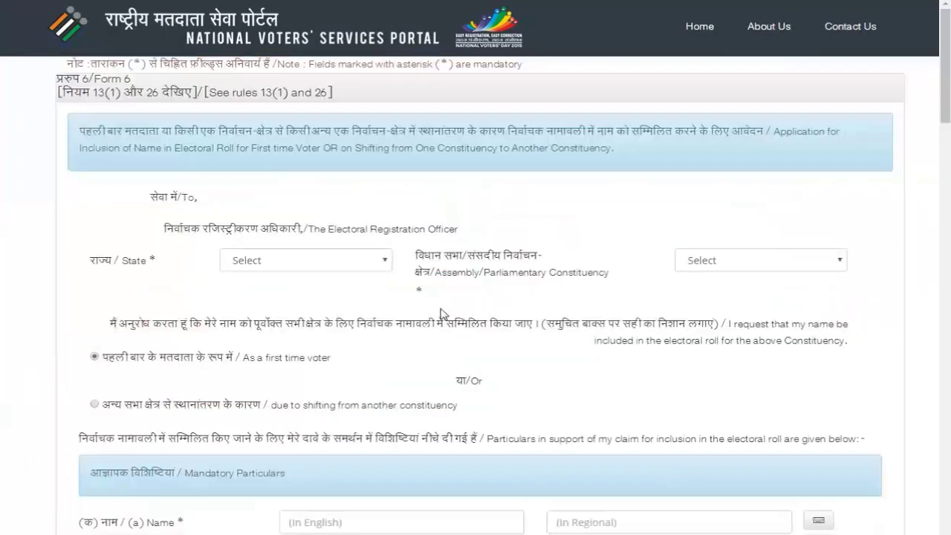
scroll(335, 269, down, 8)
scroll(335, 270, up, 8)
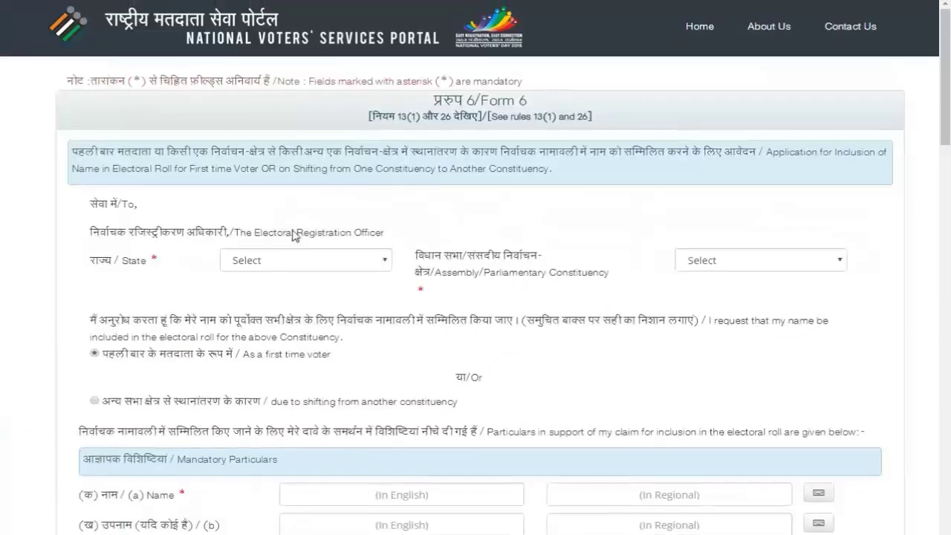
- Set the state to Jharkhand and the assembly/parliamentary constituency to Dhanbad in Form 6
click(284, 266)
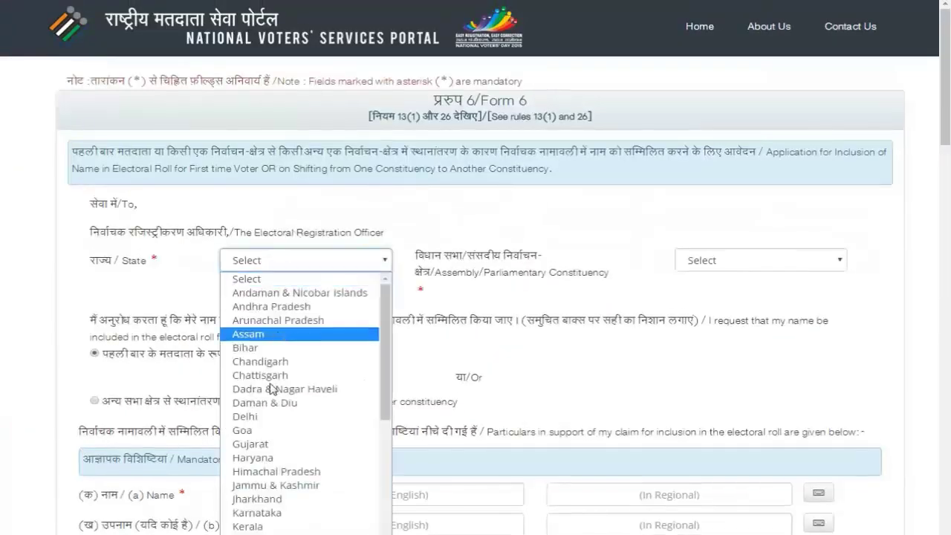
click(257, 498)
click(736, 261)
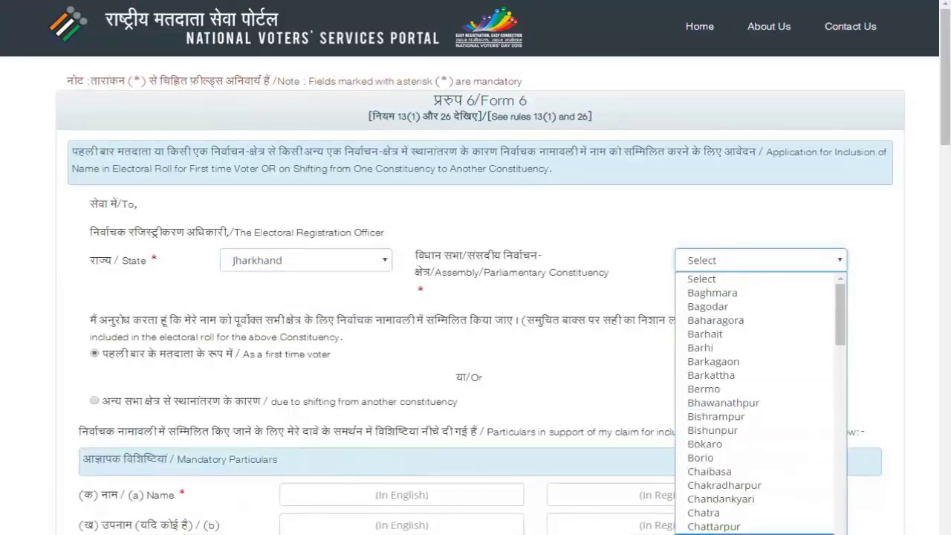
click(710, 534)
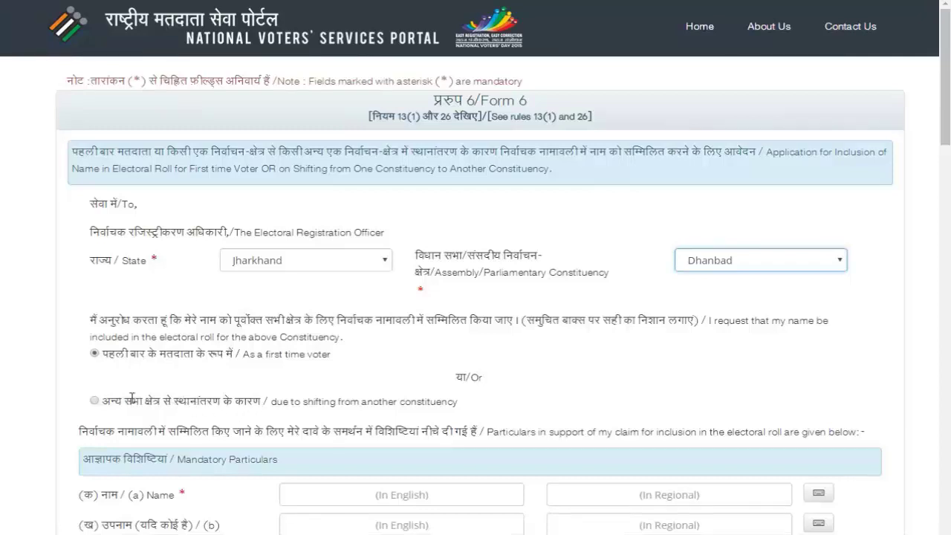
- Examine the English and regional-language fields for the applicant's name, surname and relative's name under Mandatory Particulars
scroll(112, 375, down, 3)
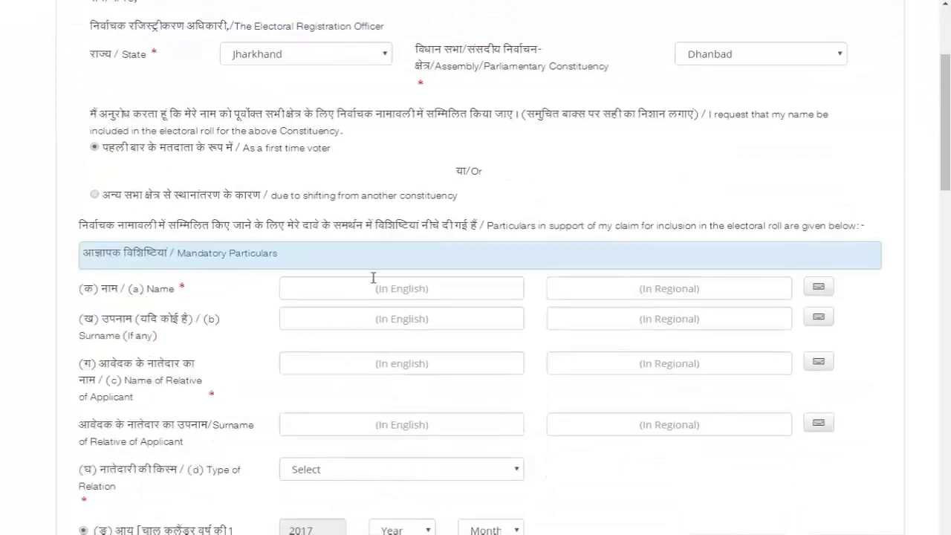
click(417, 288)
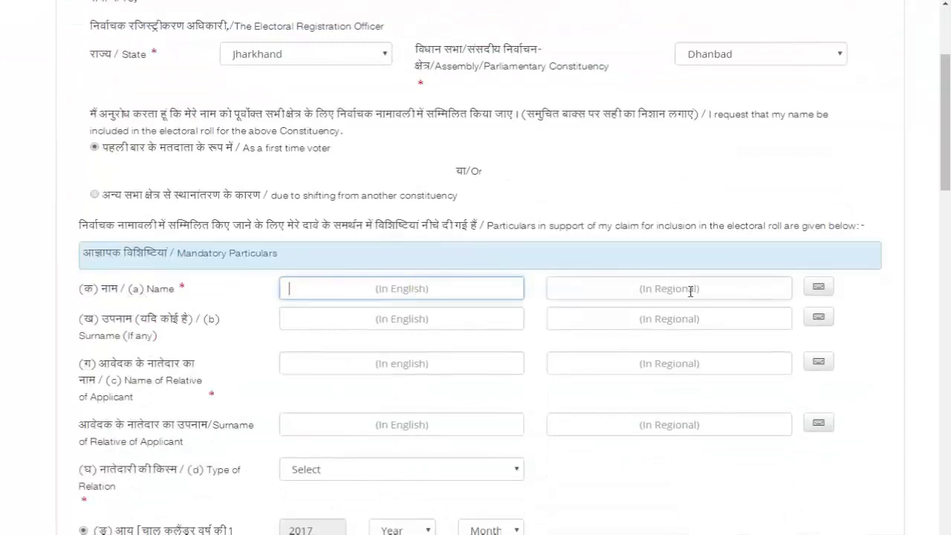
click(647, 289)
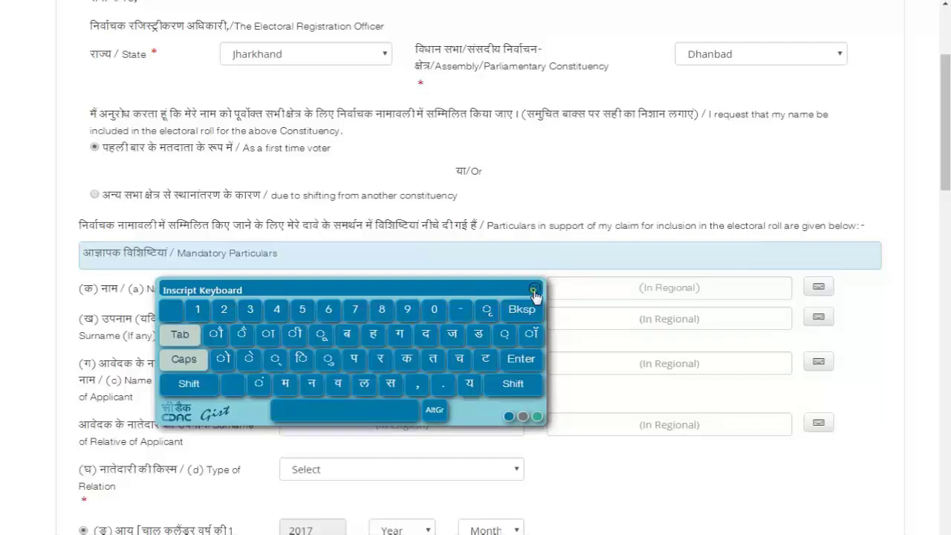
click(533, 290)
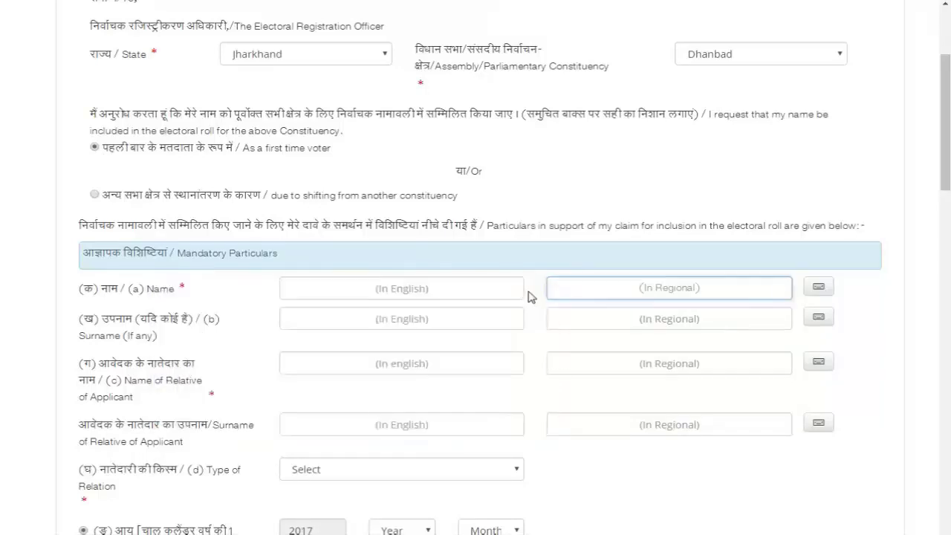
click(453, 292)
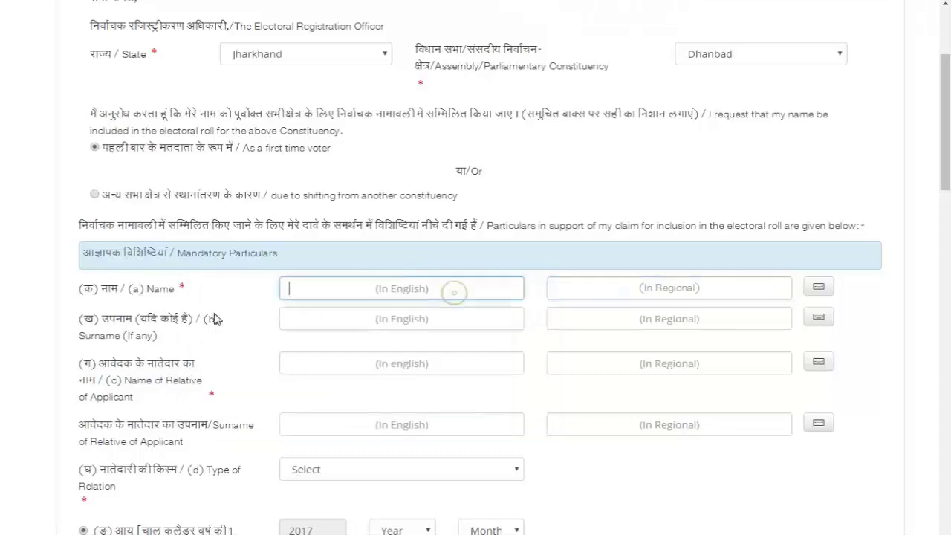
click(385, 318)
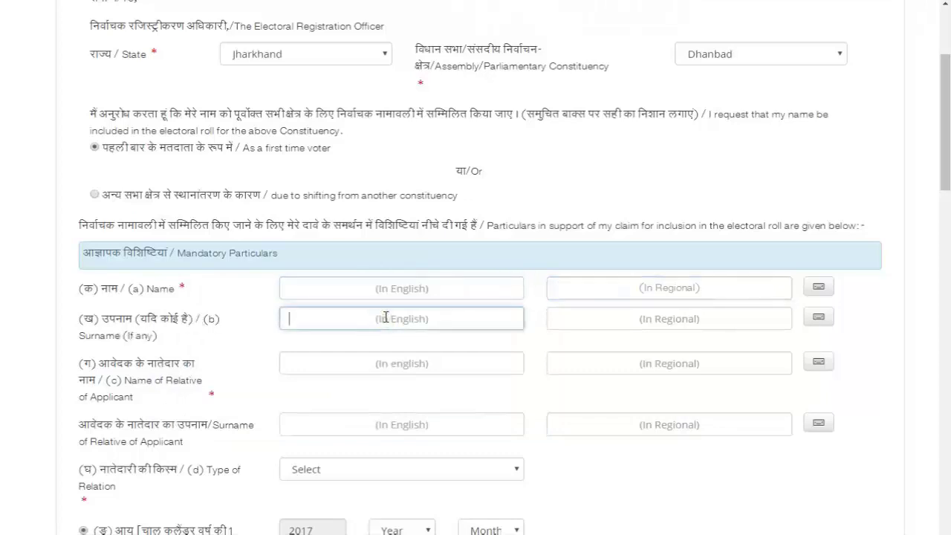
click(685, 321)
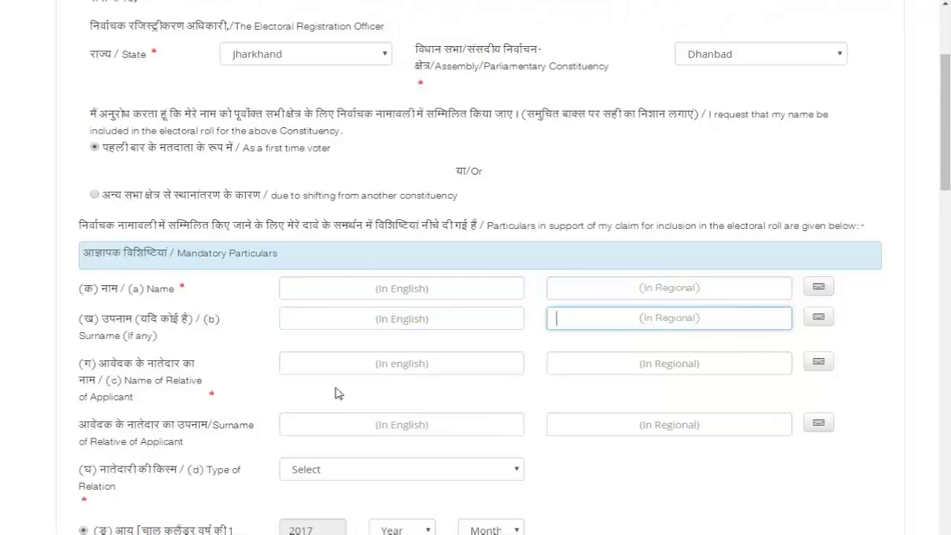
click(393, 362)
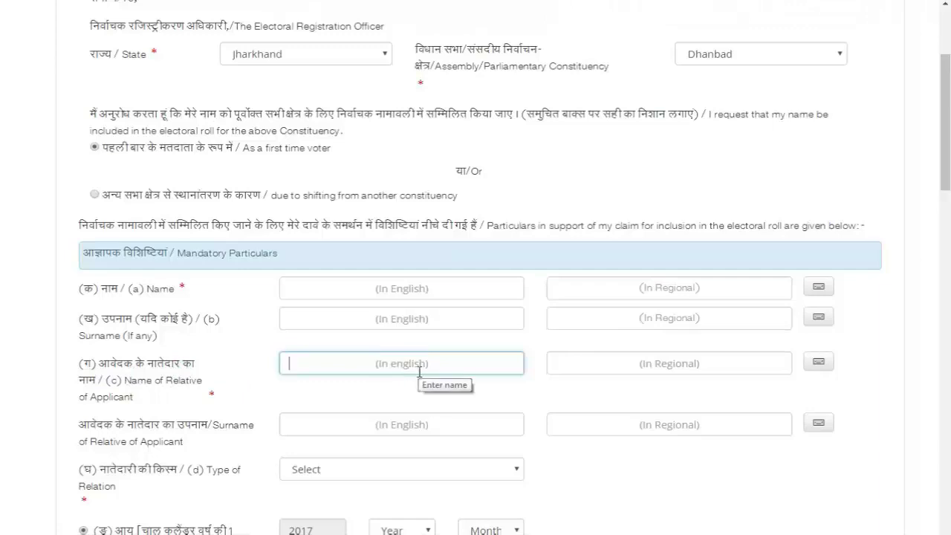
key(Tab)
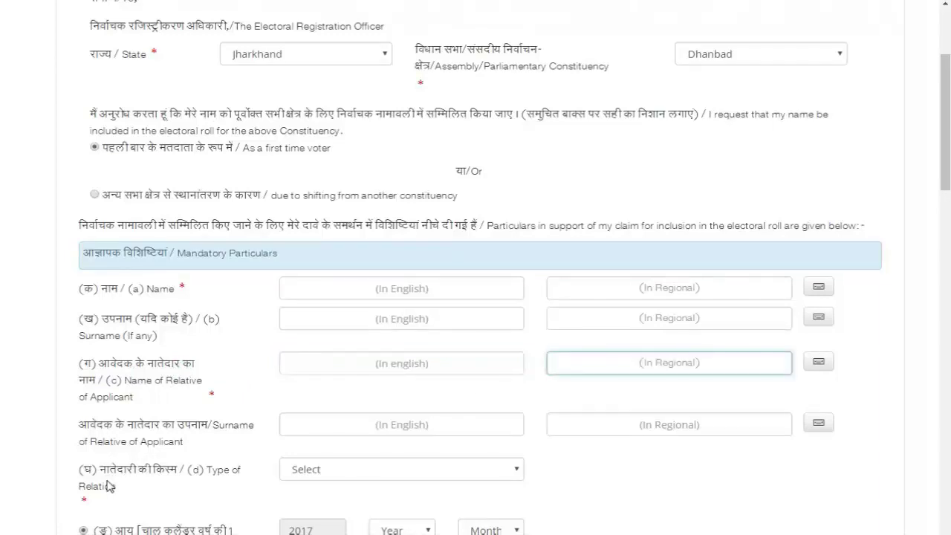
- Review the available types of relation and the age, date of birth and gender fields of the application
click(384, 470)
click(384, 470)
scroll(539, 481, down, 2)
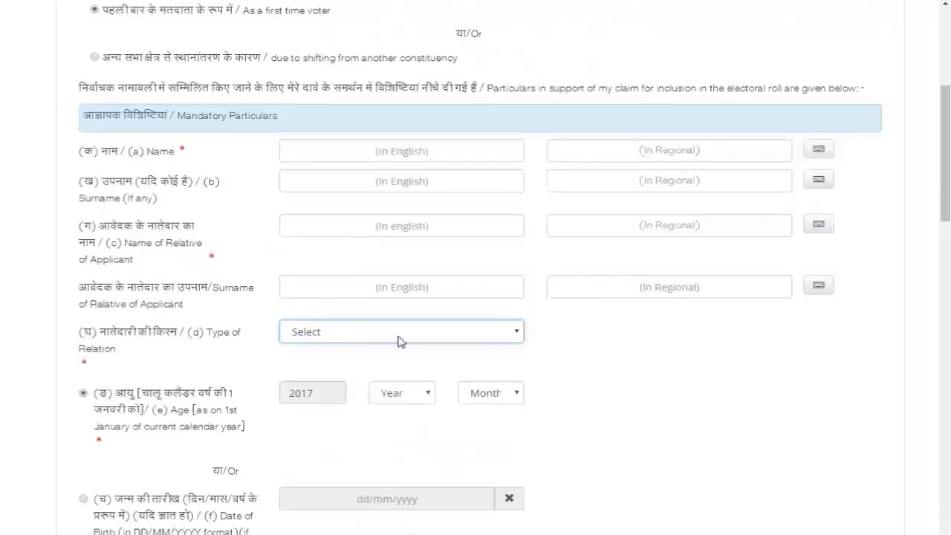
click(396, 334)
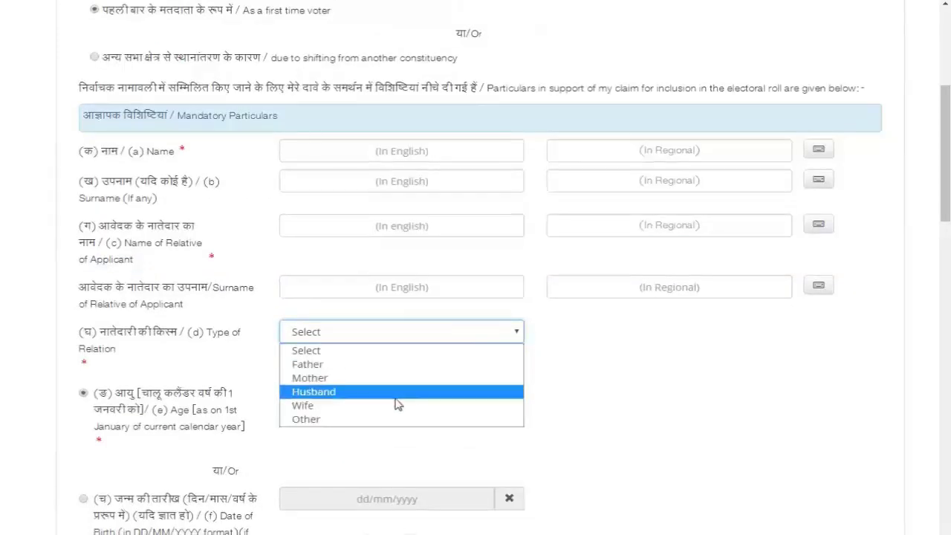
click(269, 429)
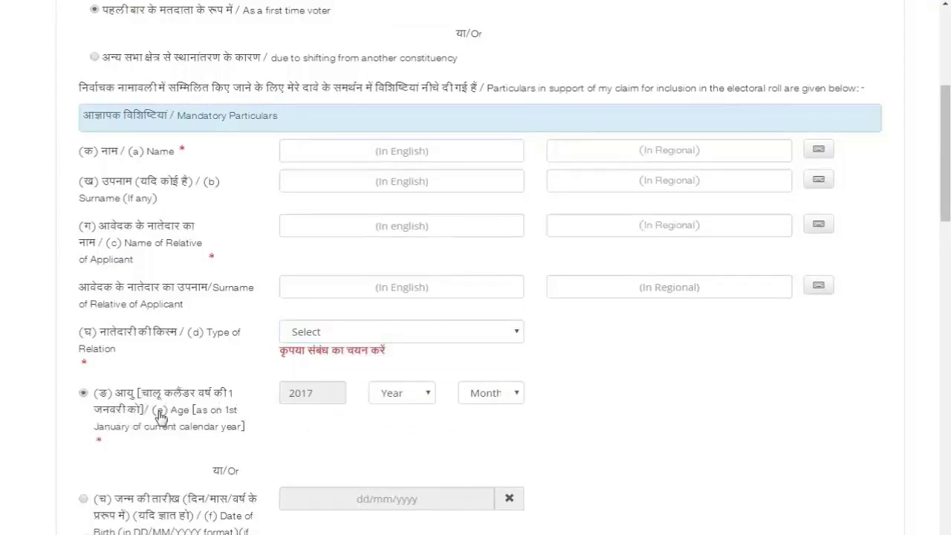
scroll(209, 413, up, 1)
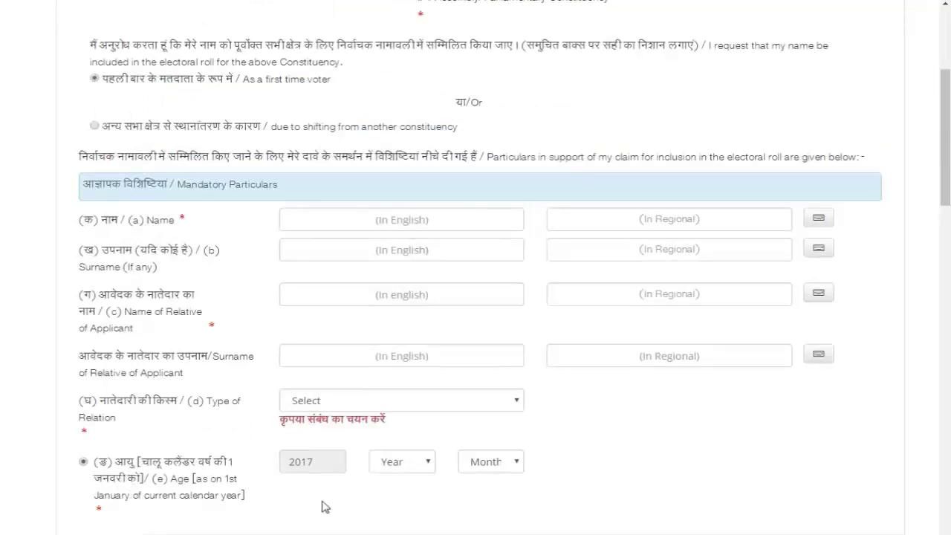
scroll(412, 505, down, 2)
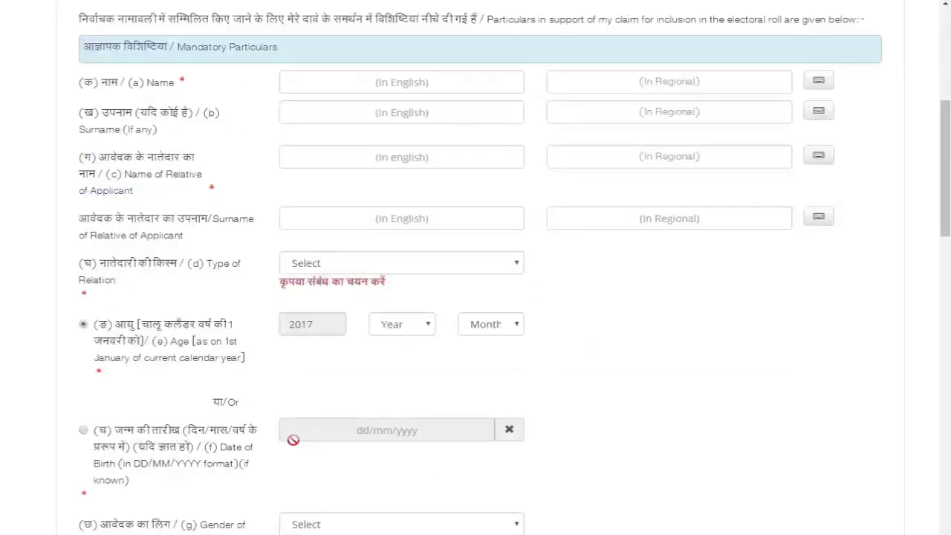
scroll(564, 467, down, 2)
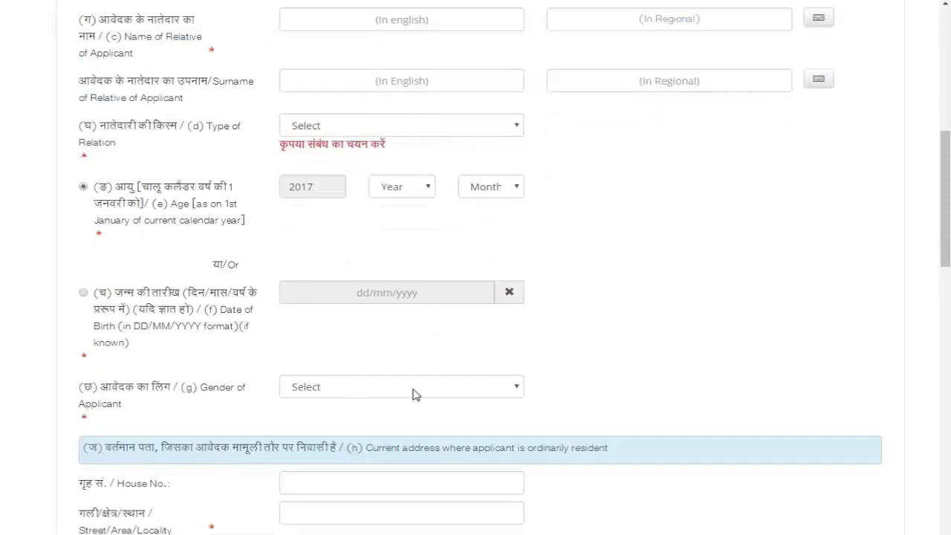
- Review the current and permanent address fields, the EPIC number field and the optional disability particulars
key(Tab)
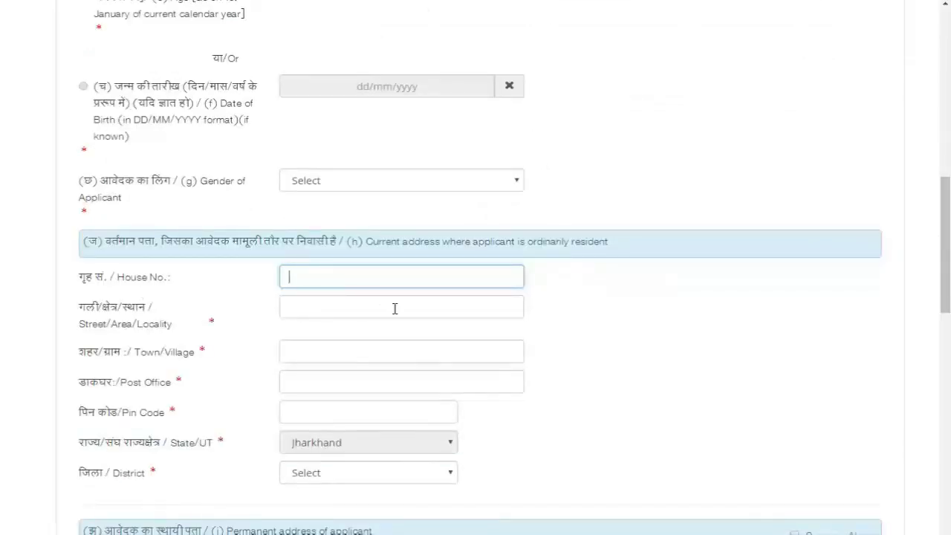
scroll(352, 433, down, 3)
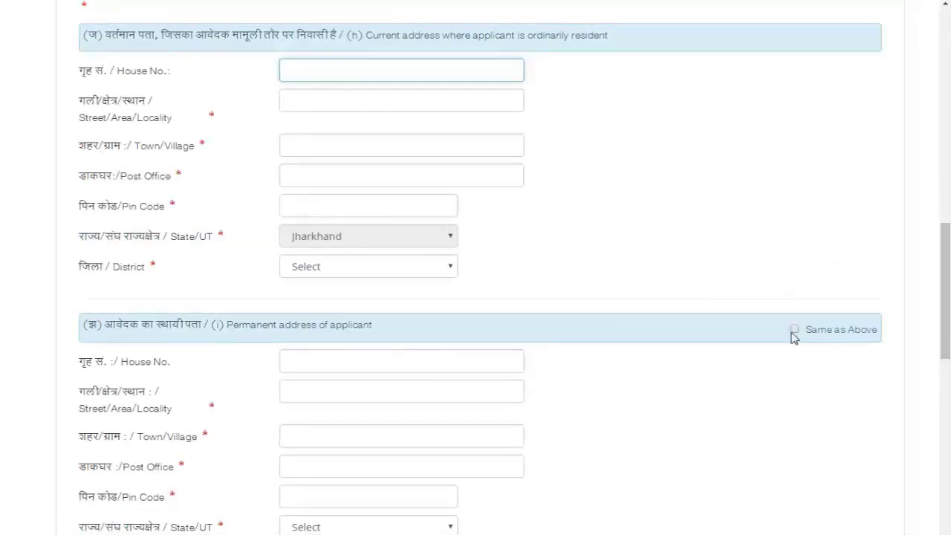
click(345, 367)
scroll(333, 229, down, 5)
click(337, 205)
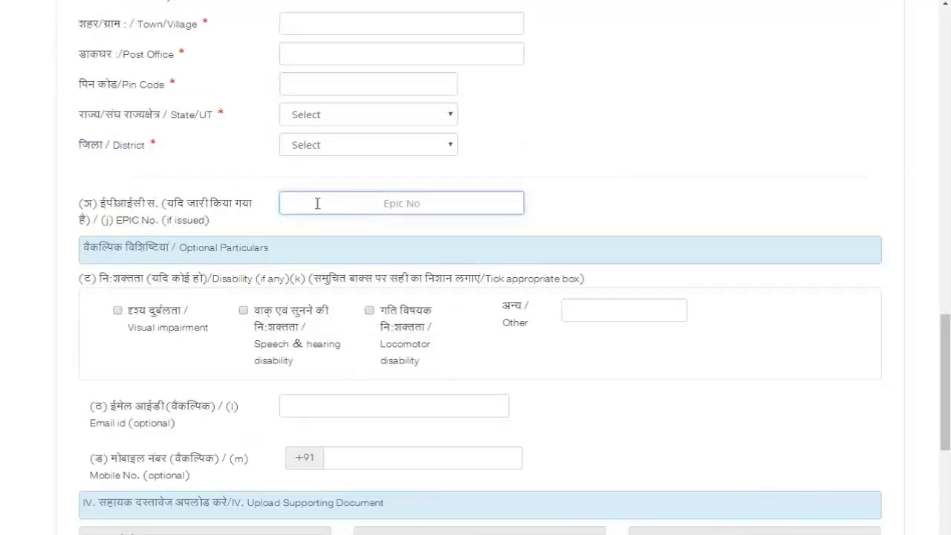
click(568, 212)
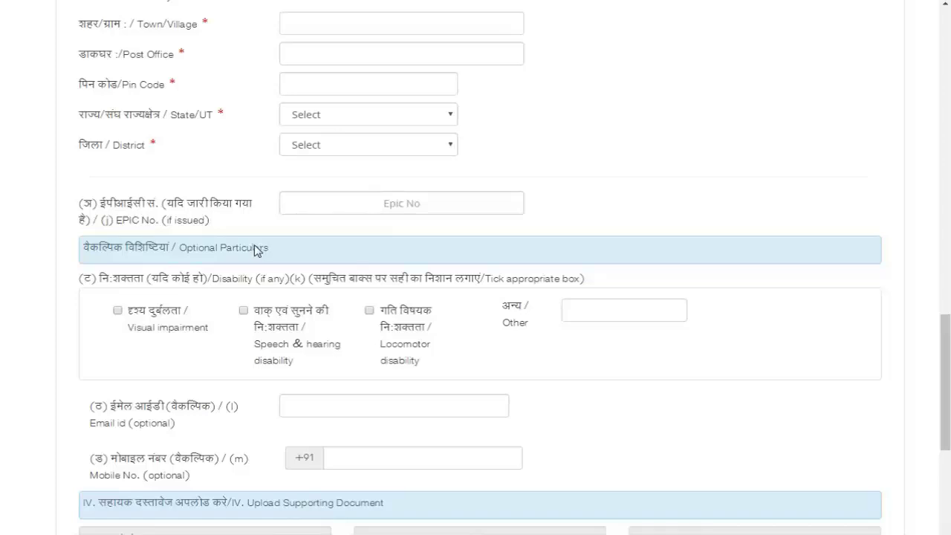
key(Tab)
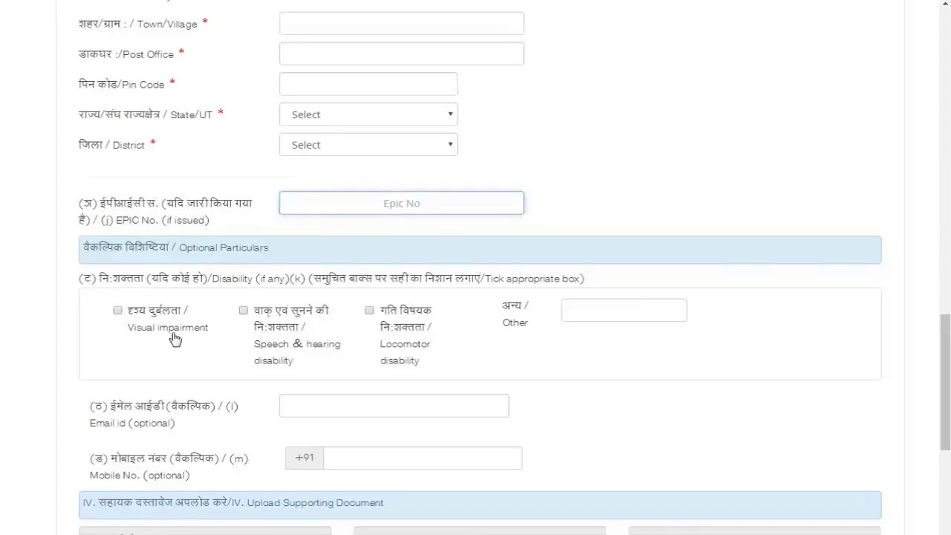
- Review the disability options and the optional email ID and mobile number fields under Optional Particulars
click(124, 329)
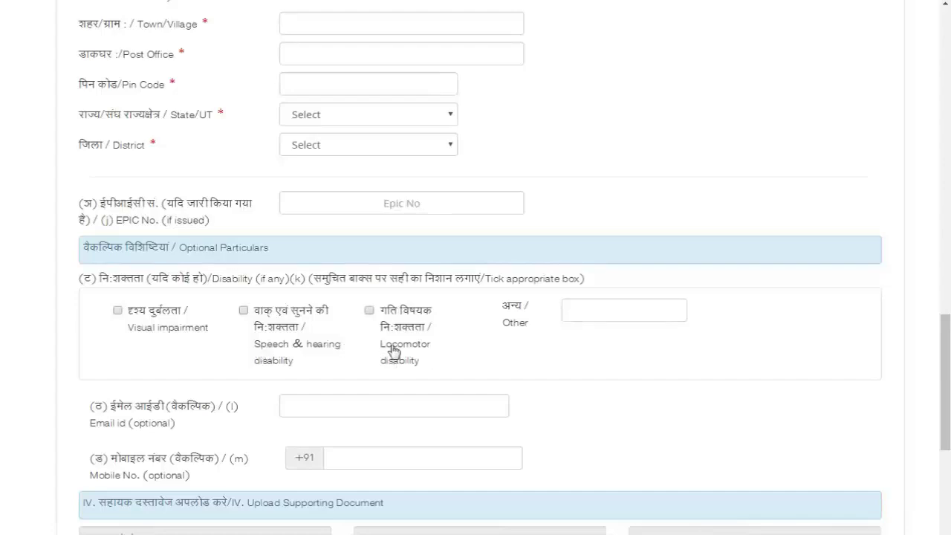
scroll(149, 303, down, 2)
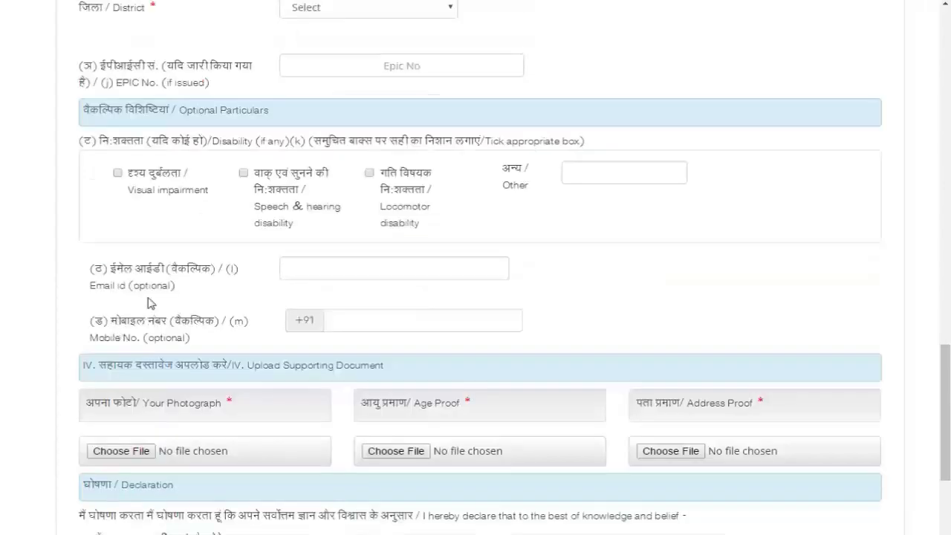
click(309, 273)
click(387, 324)
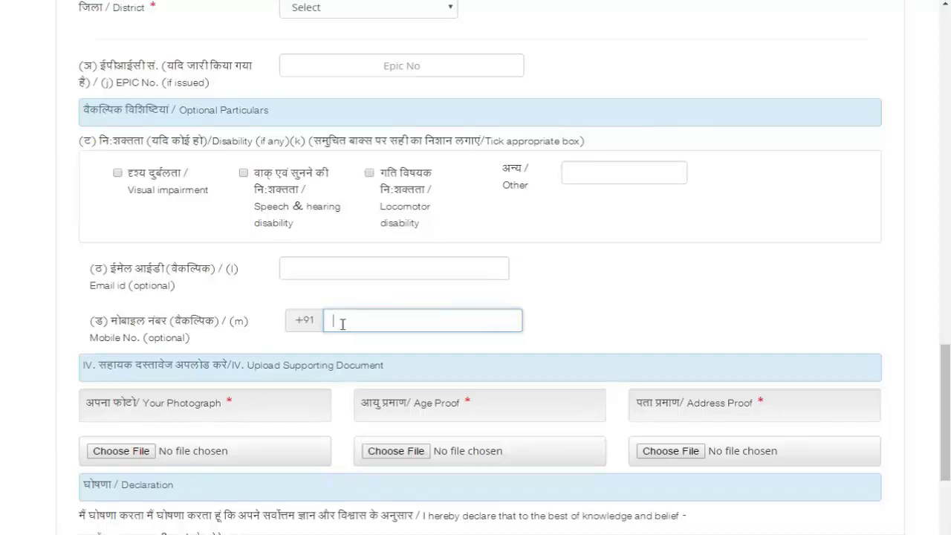
- Examine the photograph, age proof and address proof uploads and the declaration's birthplace and residence fields
scroll(116, 435, down, 1)
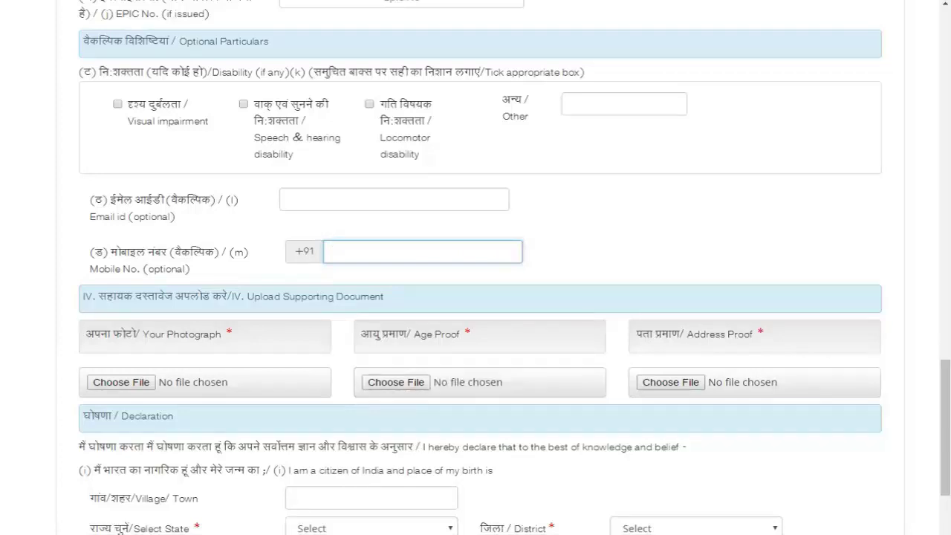
scroll(772, 372, down, 1)
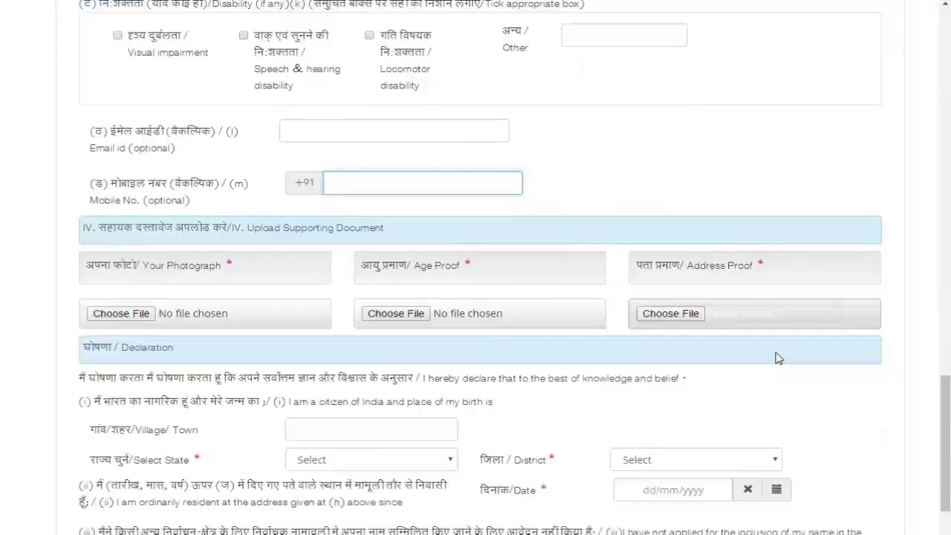
scroll(196, 407, down, 1)
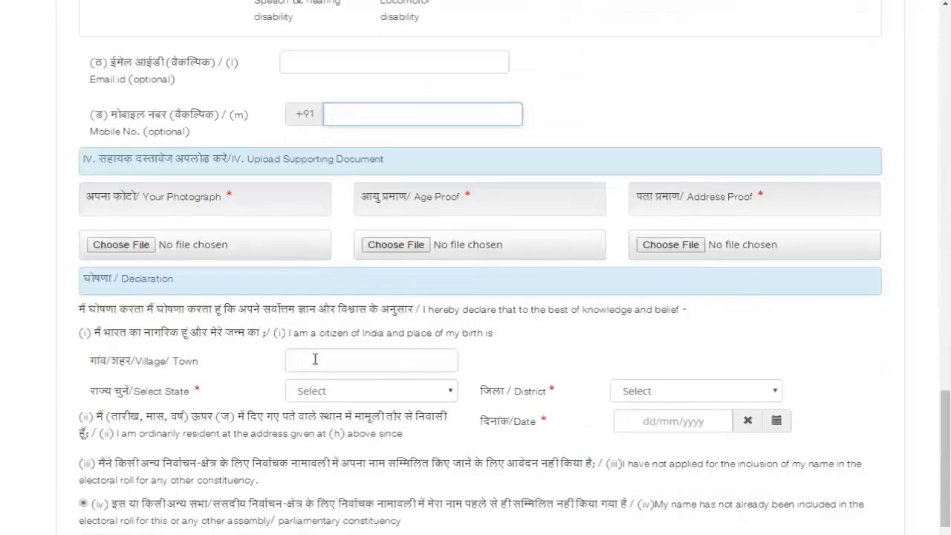
click(342, 360)
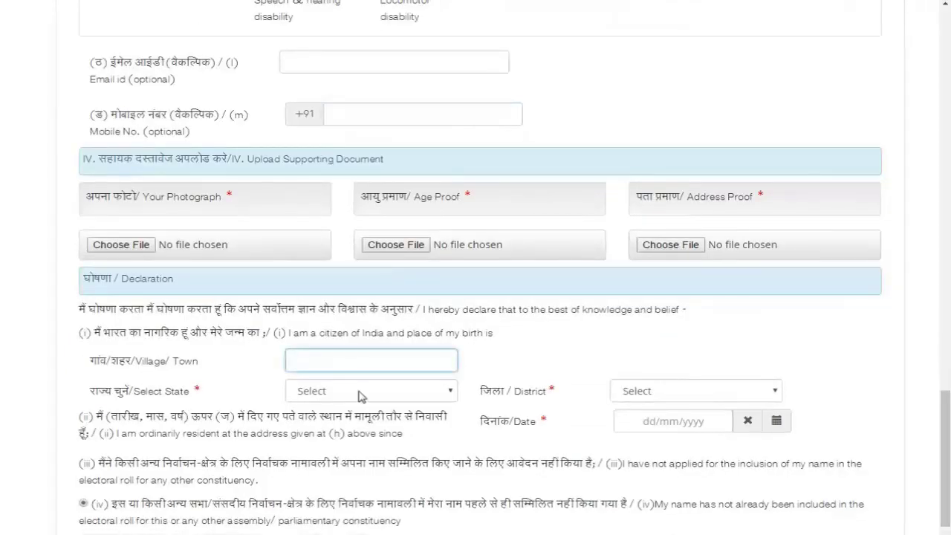
scroll(416, 364, down, 1)
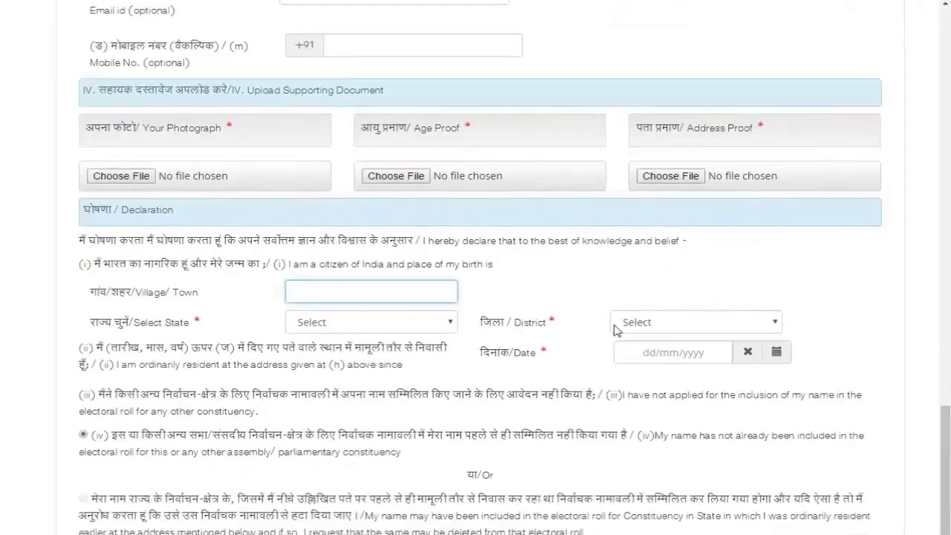
click(278, 400)
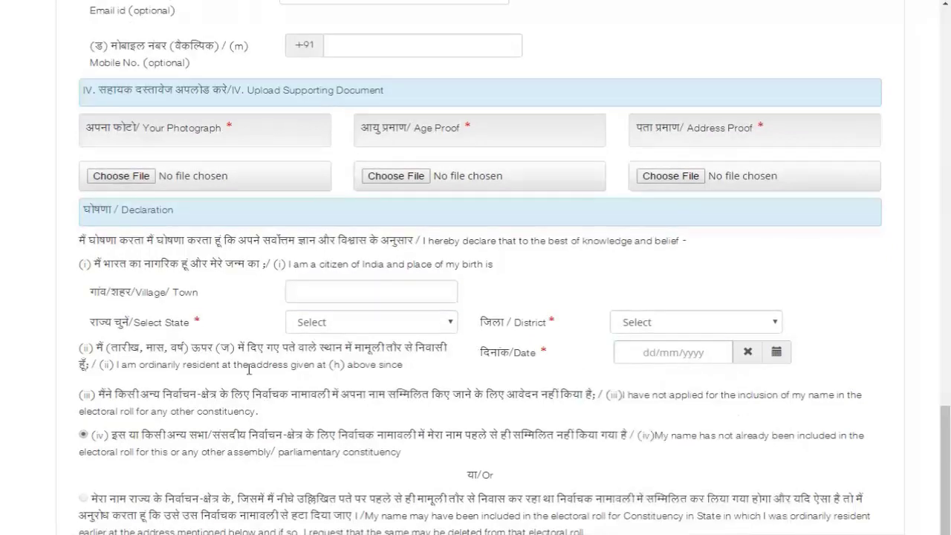
- Review the declaration's prior-enrolment options, its place and date fields, and the form's Reset and Submit options
key(Tab)
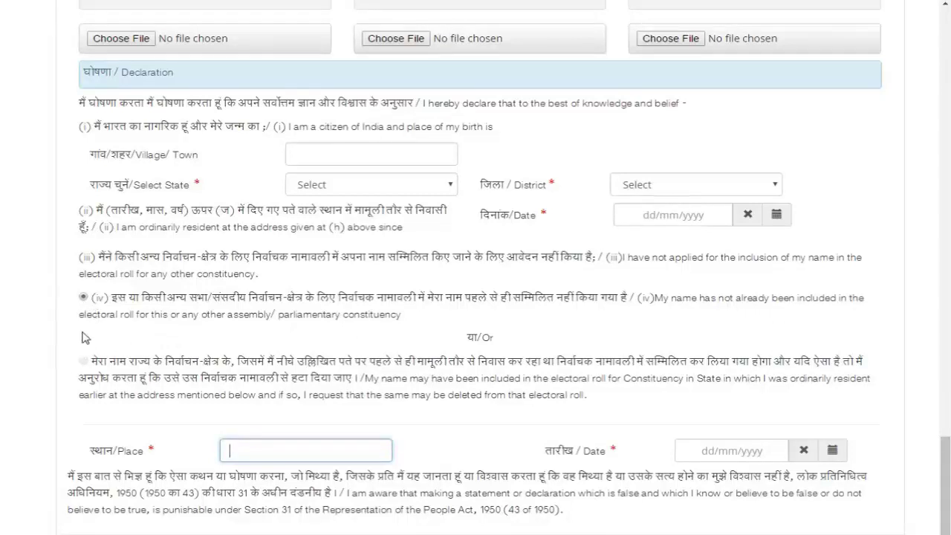
scroll(160, 463, down, 2)
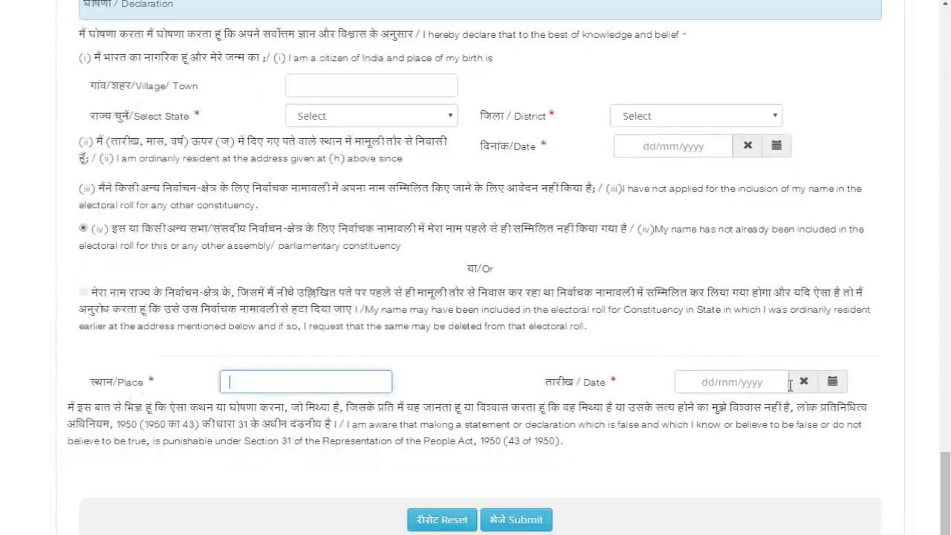
click(731, 381)
click(471, 509)
scroll(470, 509, down, 1)
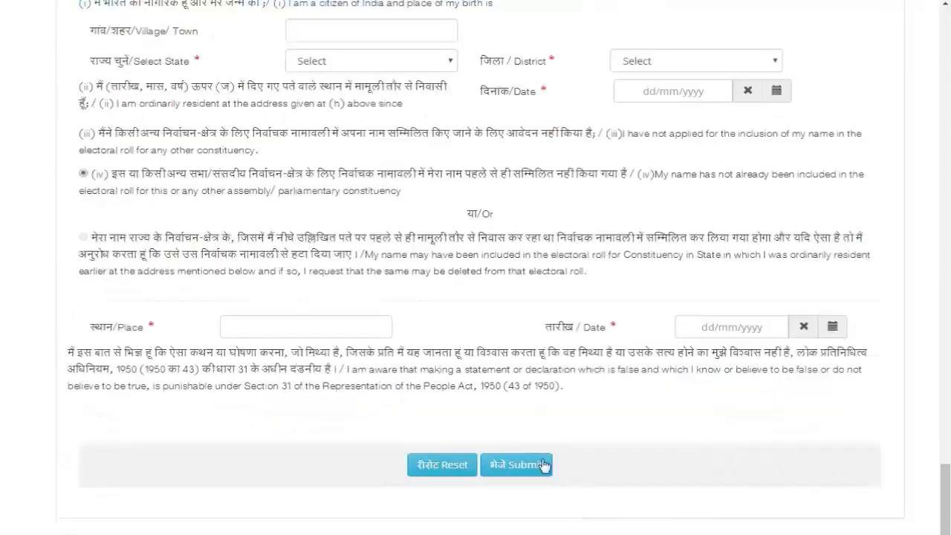